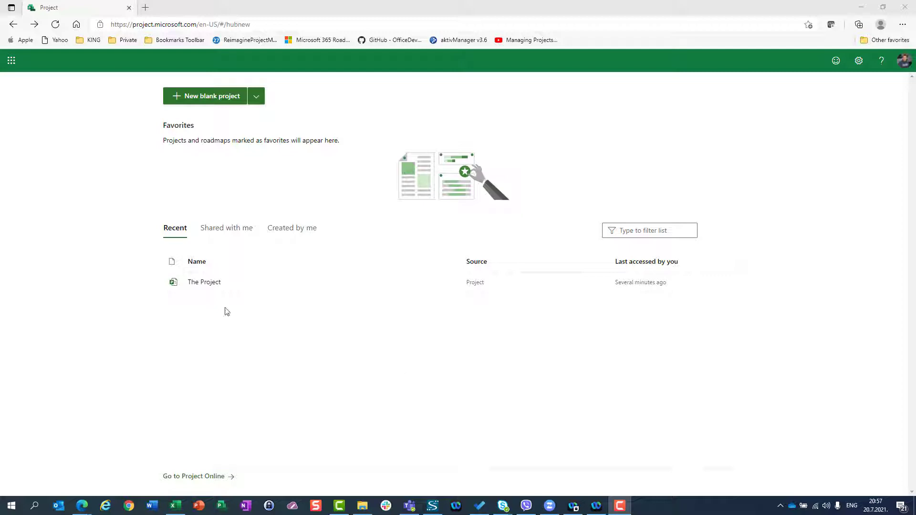
# - Review The Project's task grid and custom fields, then go back to the home page
pyautogui.click(209, 288)
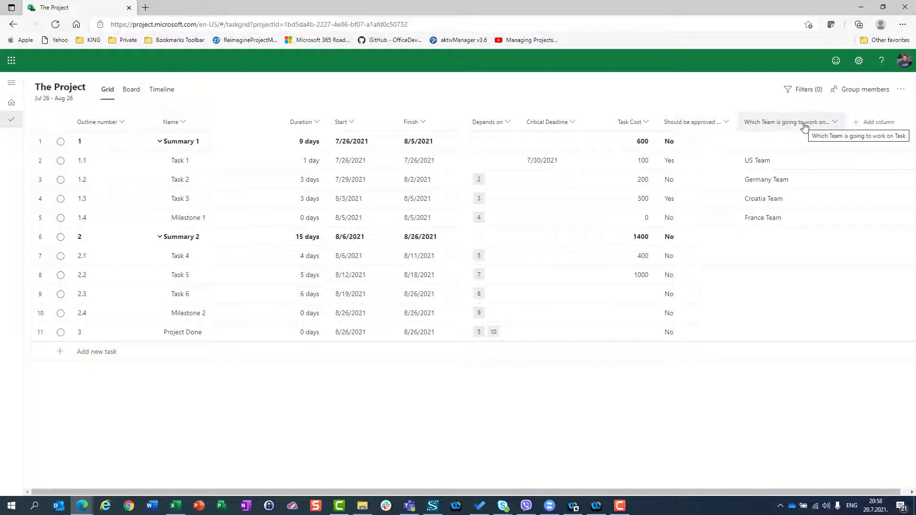
pyautogui.click(696, 138)
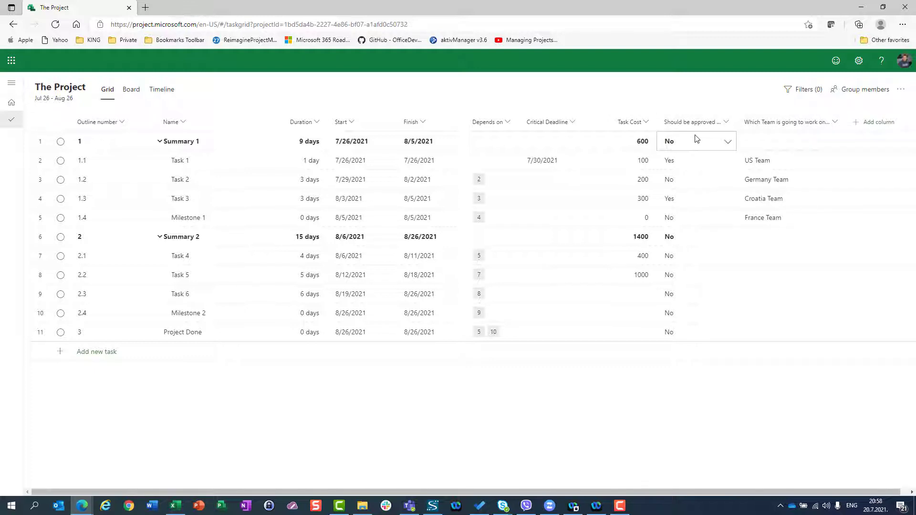
pyautogui.click(13, 25)
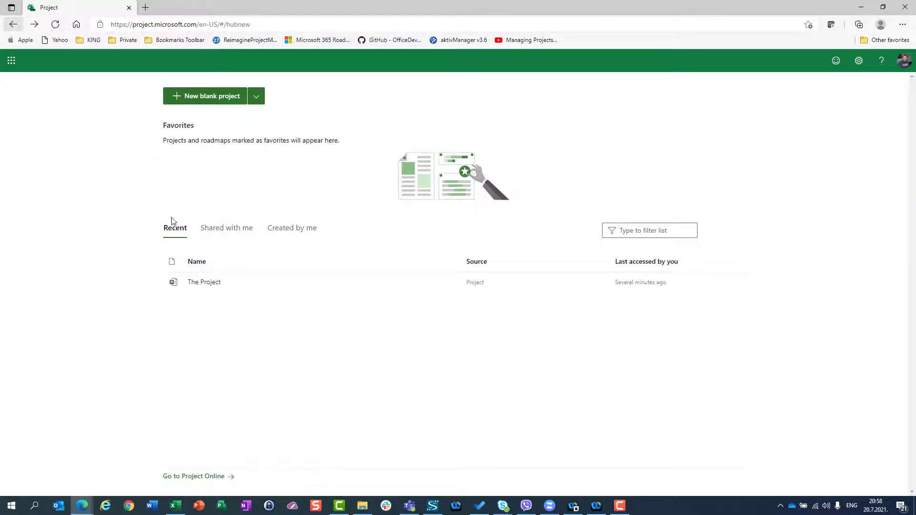
# - Create a new blank Untitled project and look at its list of addable columns
pyautogui.click(202, 98)
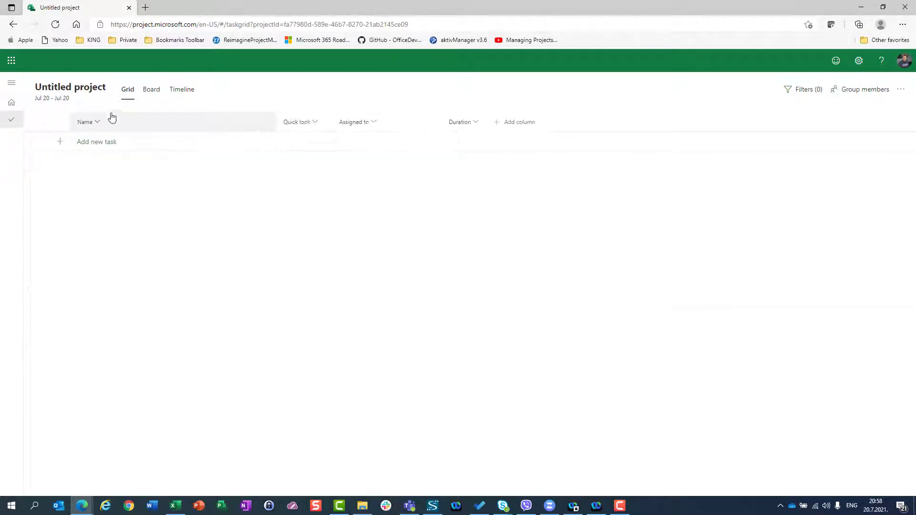
pyautogui.click(509, 131)
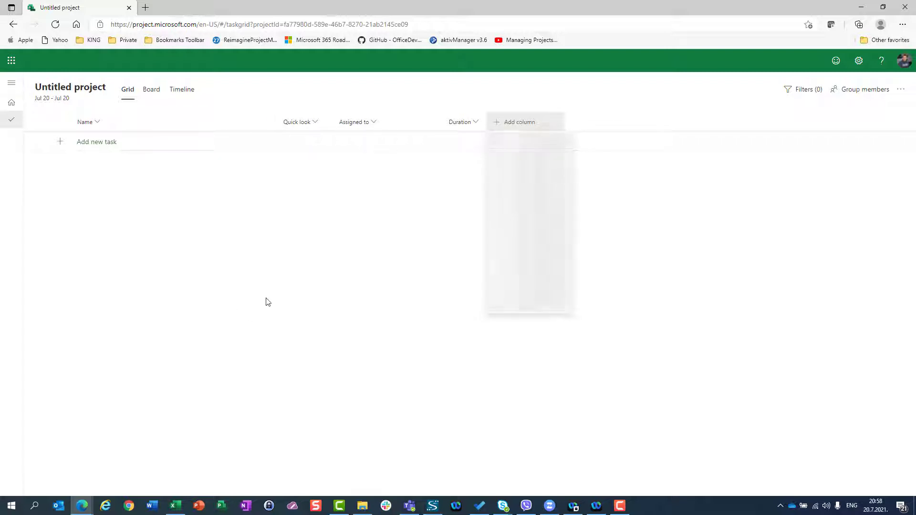
pyautogui.click(229, 266)
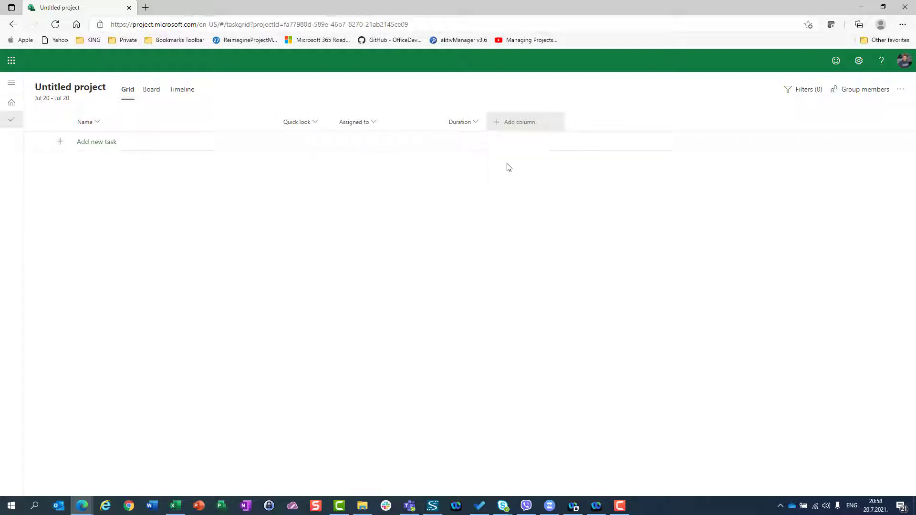
pyautogui.click(498, 123)
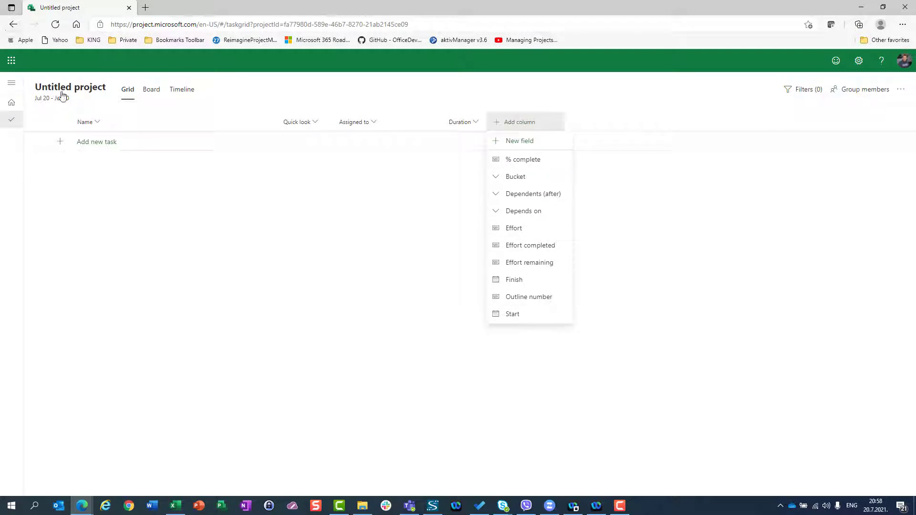
# - Choose Delete project from the Untitled project's details actions
pyautogui.click(63, 89)
pyautogui.click(889, 88)
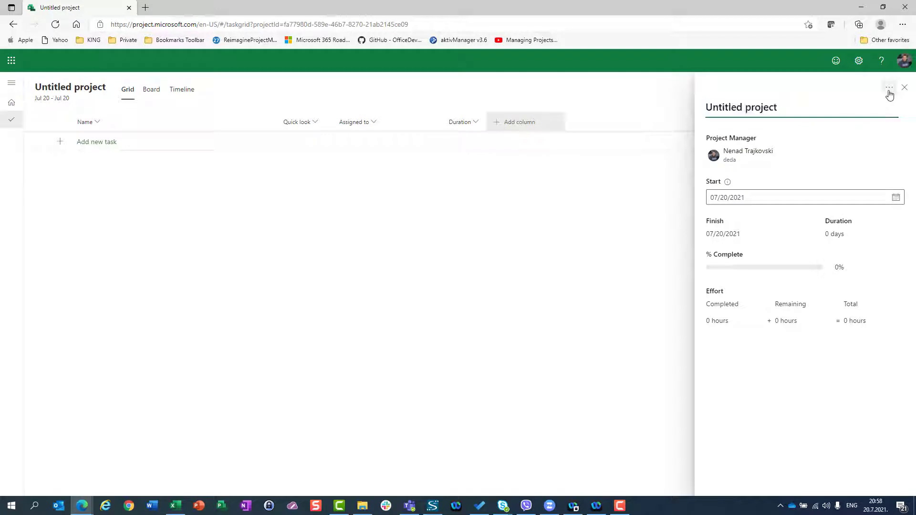
pyautogui.click(854, 105)
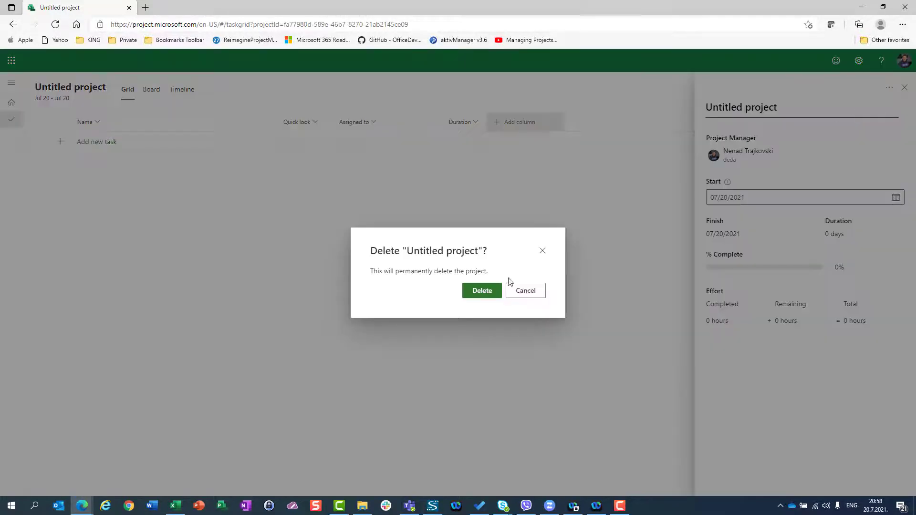
# - Delete the Untitled project, reopen The Project and show its further project actions
pyautogui.click(474, 292)
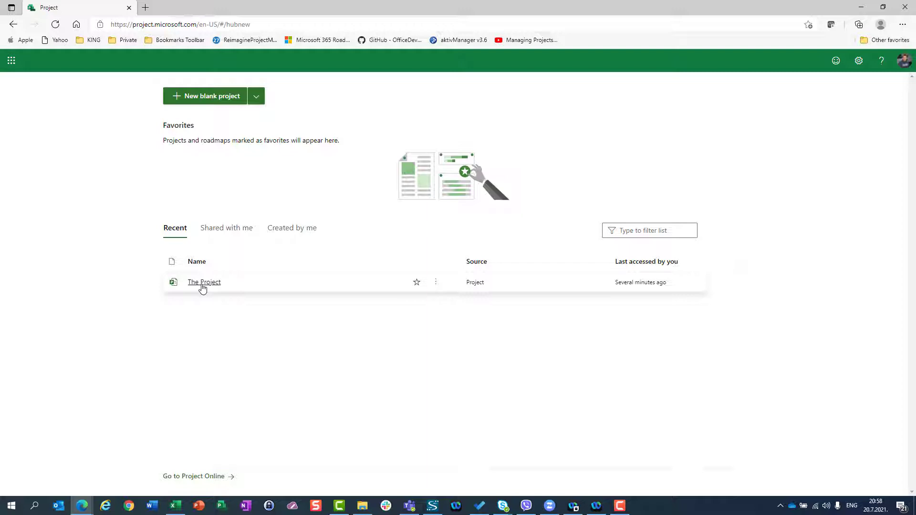
pyautogui.click(436, 285)
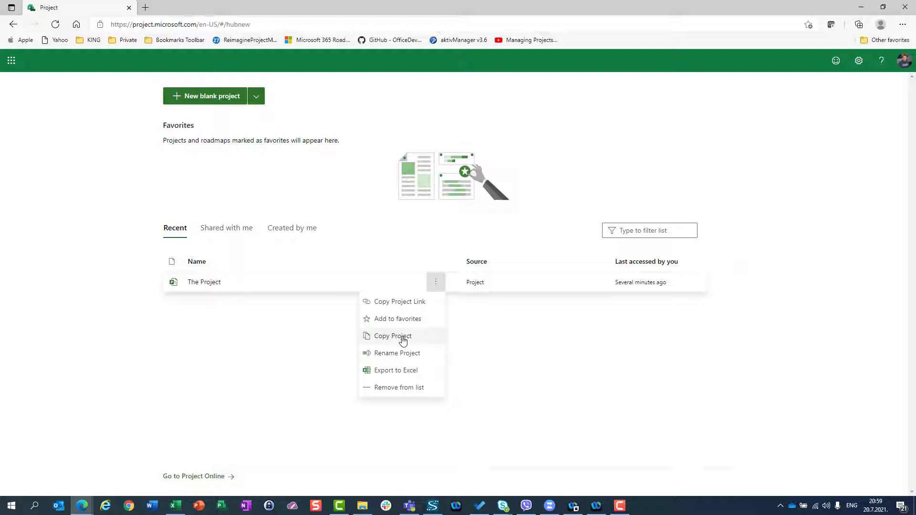
pyautogui.click(214, 287)
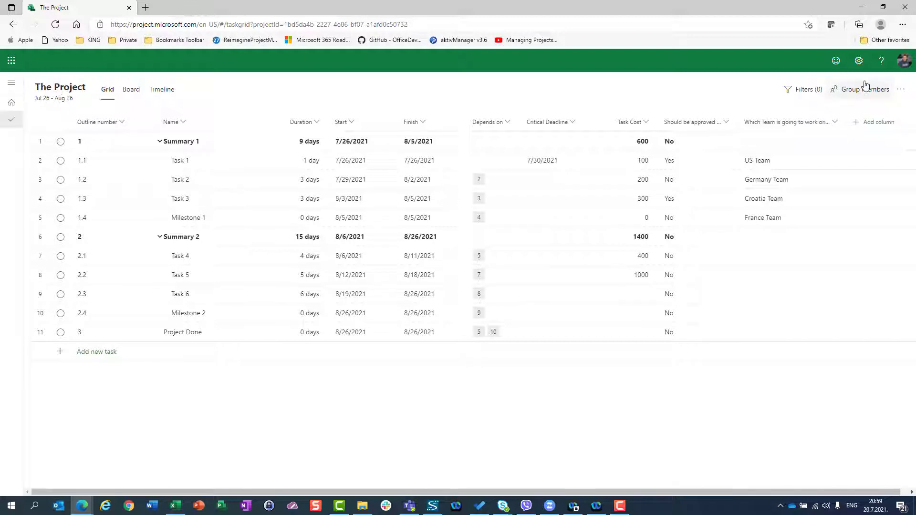
pyautogui.click(900, 90)
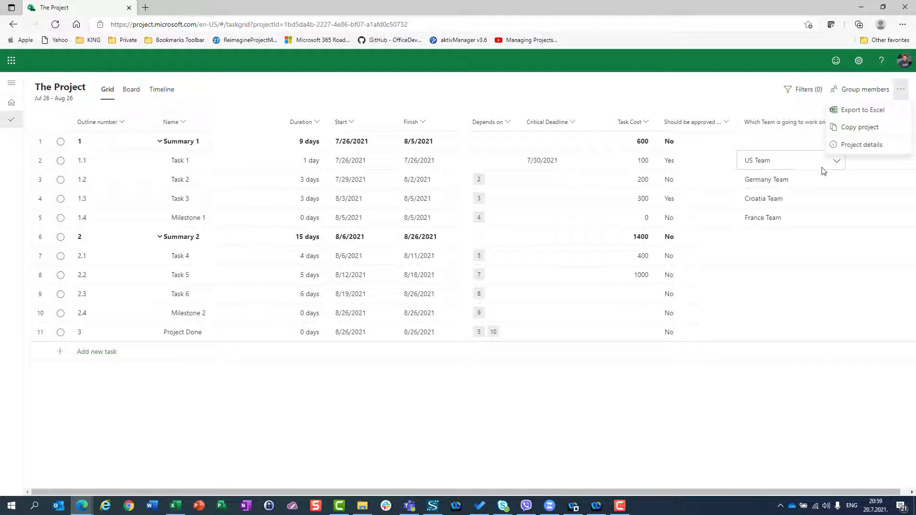
# - Copy The Project, name the copy 'Second PRoject' and set its start to August 30, 2021
pyautogui.click(845, 132)
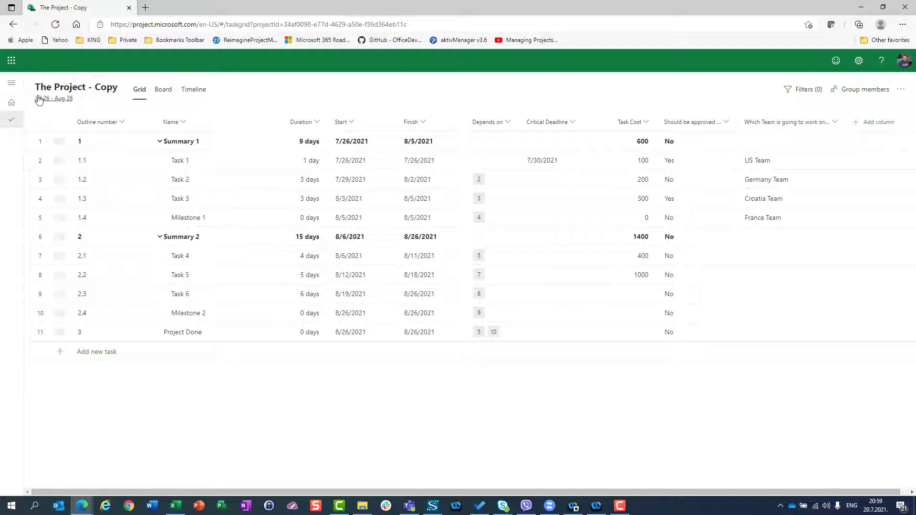
pyautogui.click(67, 91)
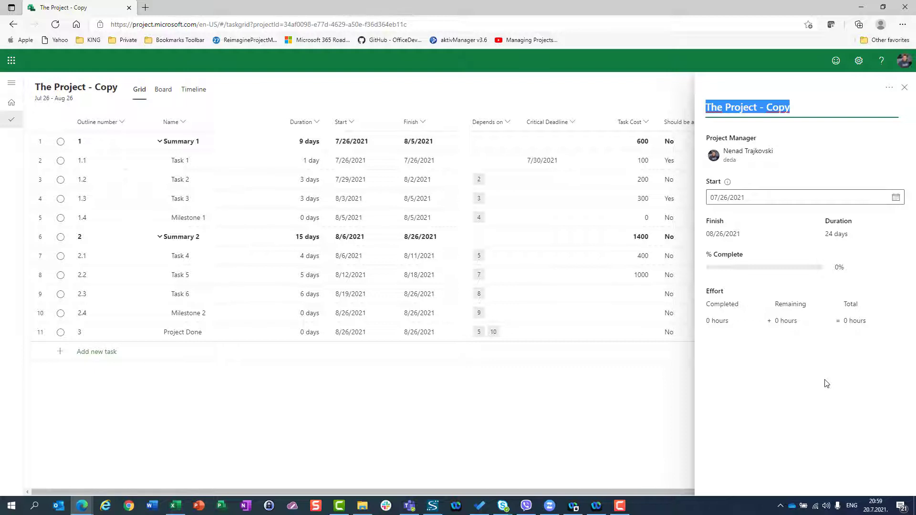
pyautogui.write('Second ')
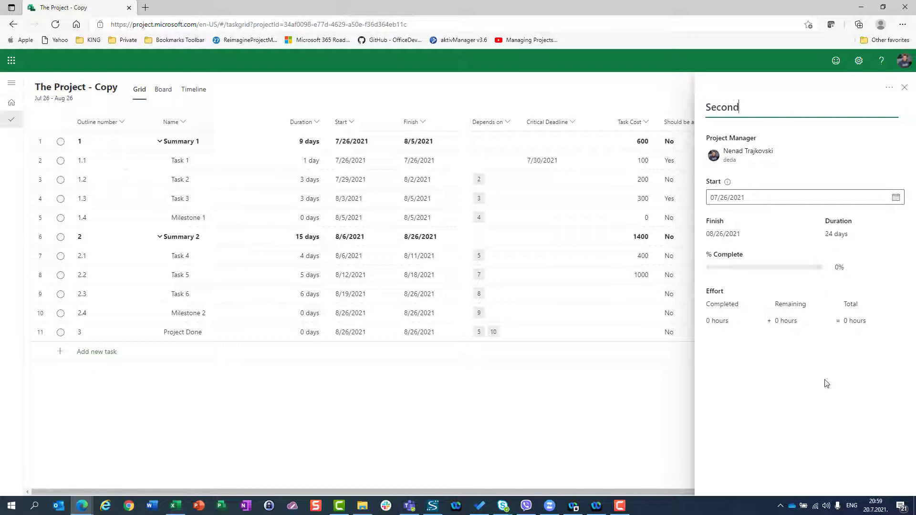
pyautogui.write('PRoject')
pyautogui.click(896, 198)
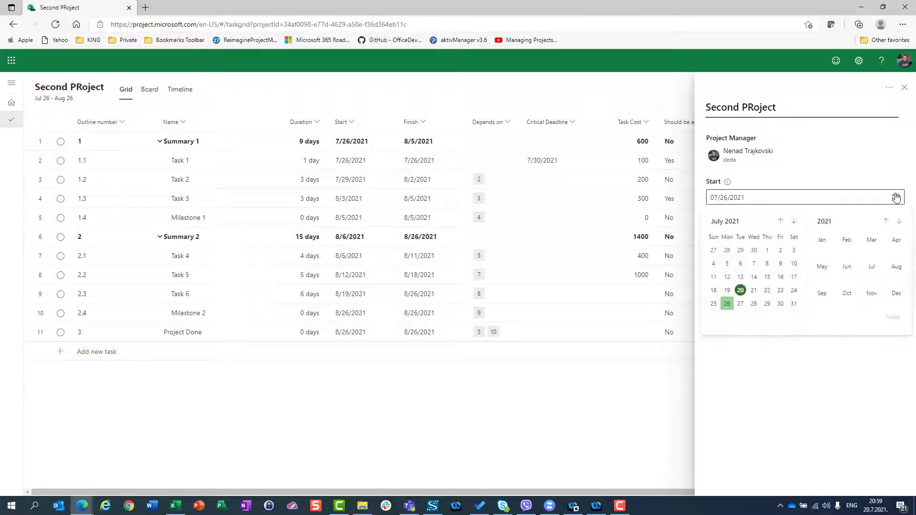
pyautogui.click(794, 222)
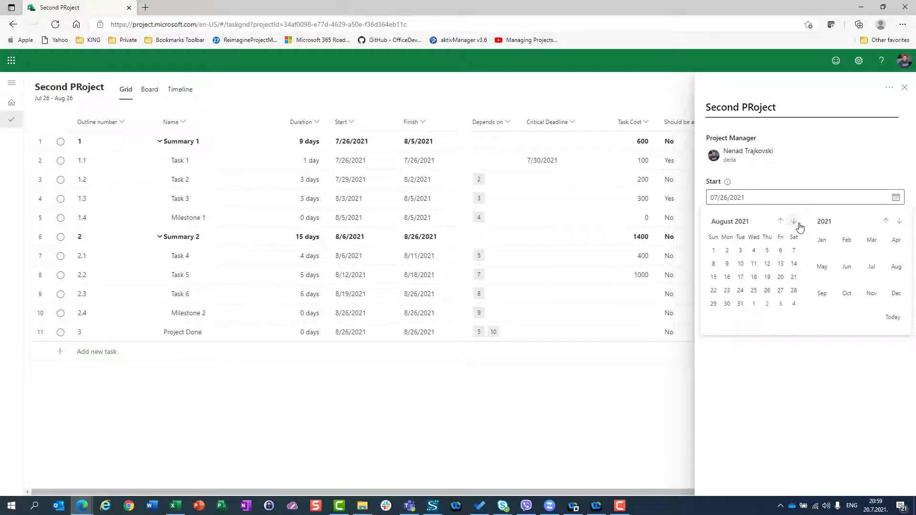
pyautogui.click(727, 304)
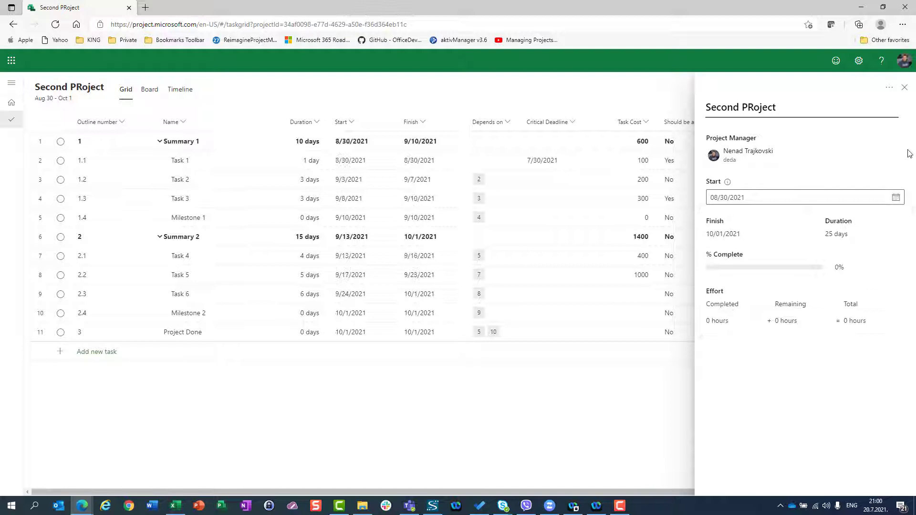
pyautogui.click(905, 90)
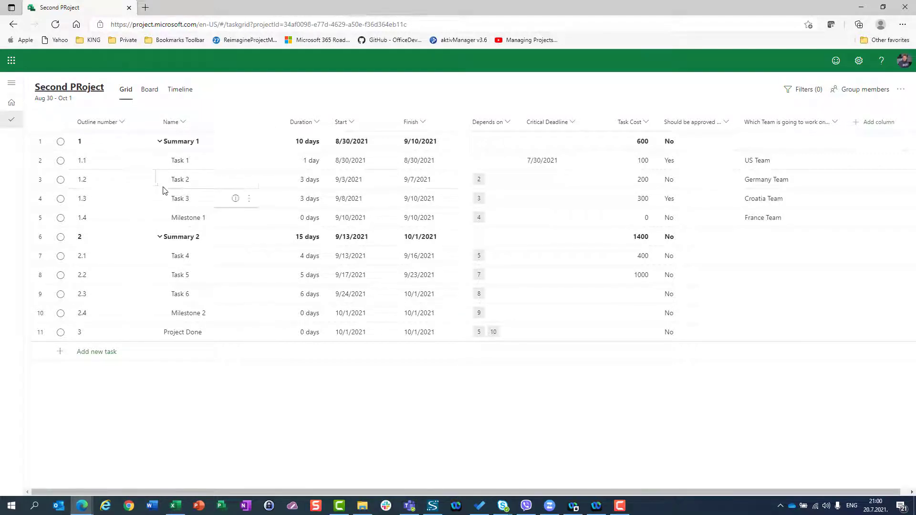
# - Insert 'Task a' above Task 3 with a 2-day duration, depending on Task 1
pyautogui.click(249, 200)
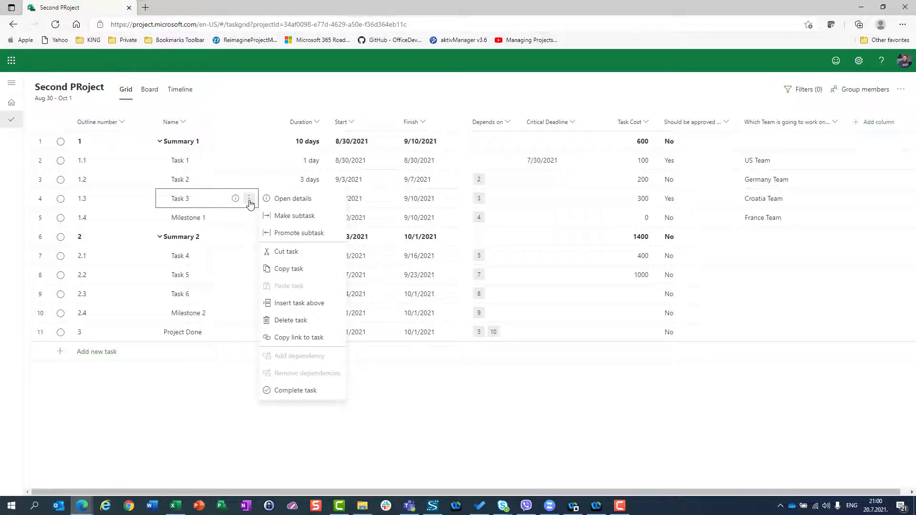
pyautogui.click(316, 303)
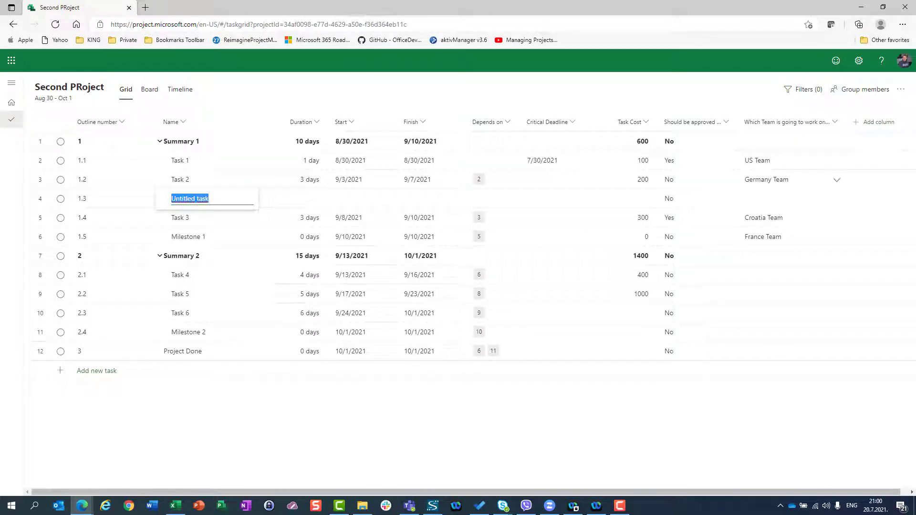
pyautogui.write('Task a')
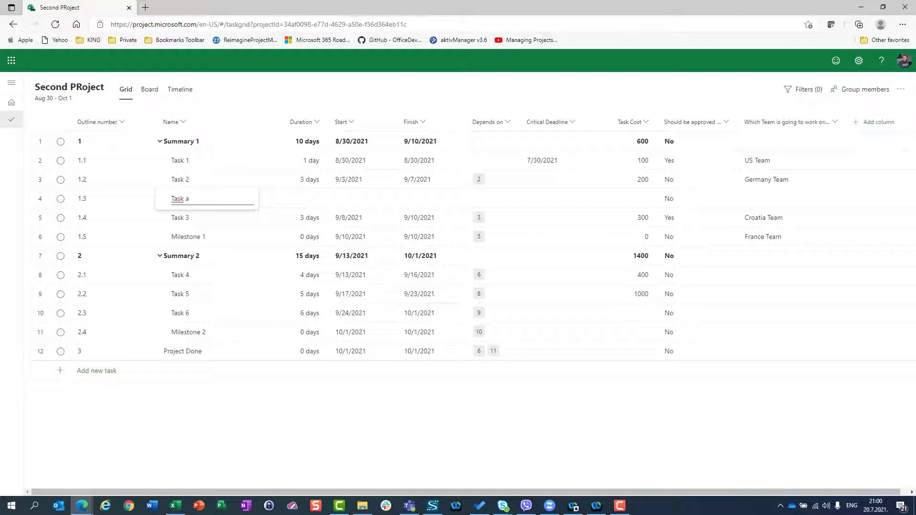
pyautogui.press('Tab')
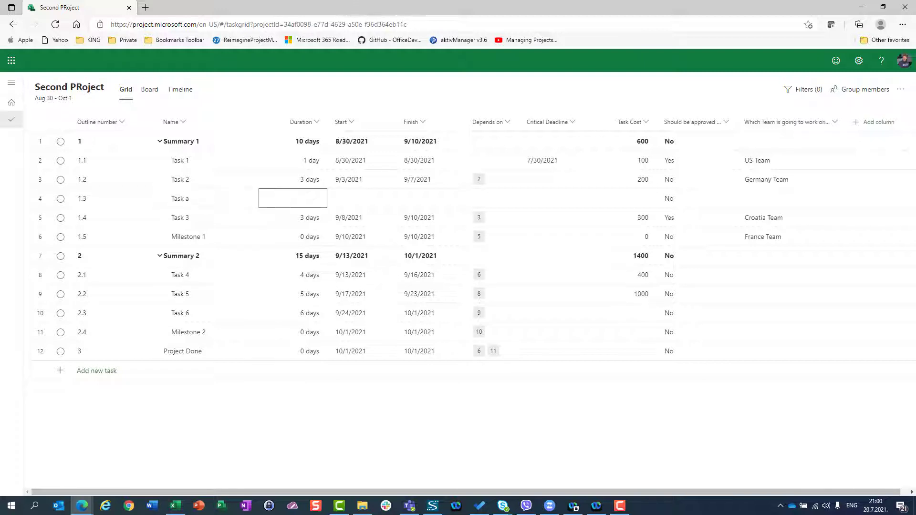
pyautogui.write('2')
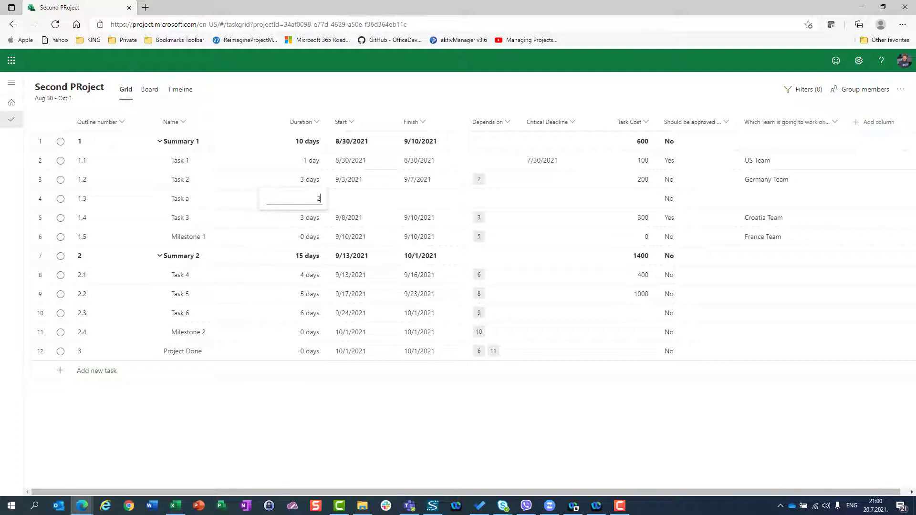
pyautogui.press('Return')
pyautogui.press('Tab')
pyautogui.press('Tab')
pyautogui.press('Tab')
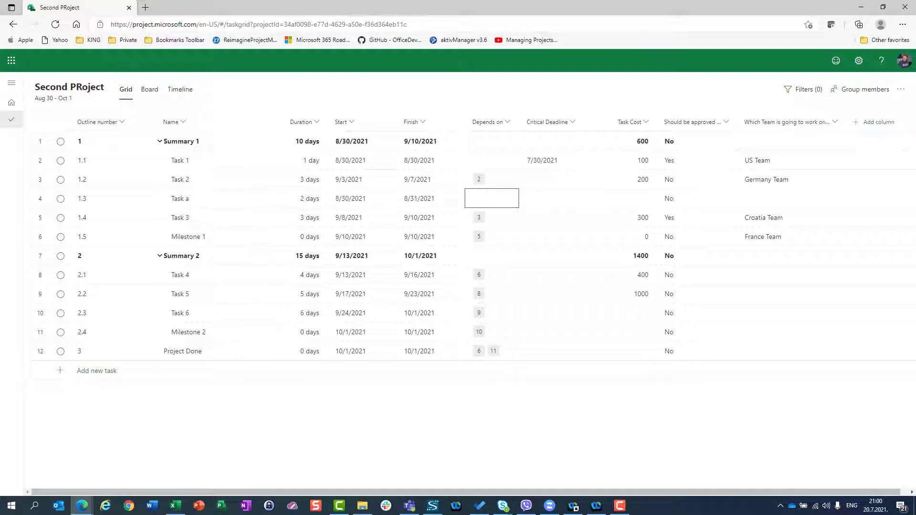
pyautogui.write('1')
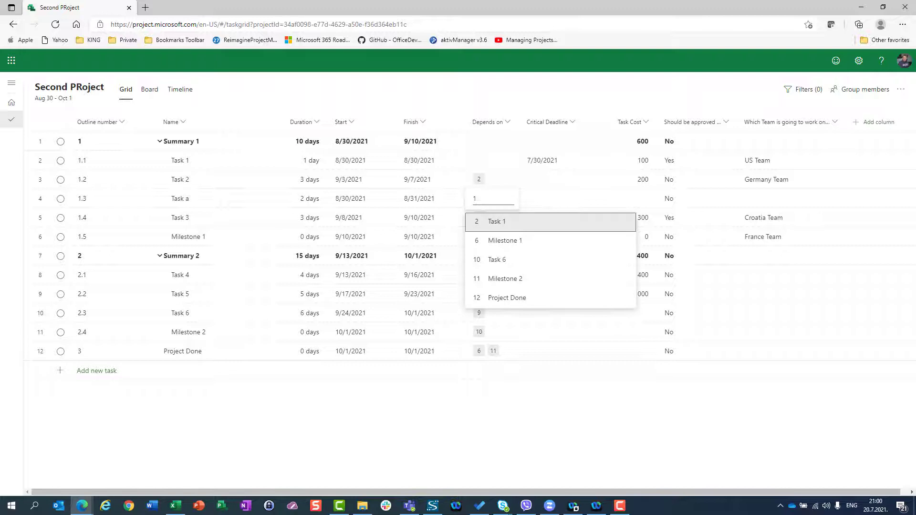
pyautogui.press('Return')
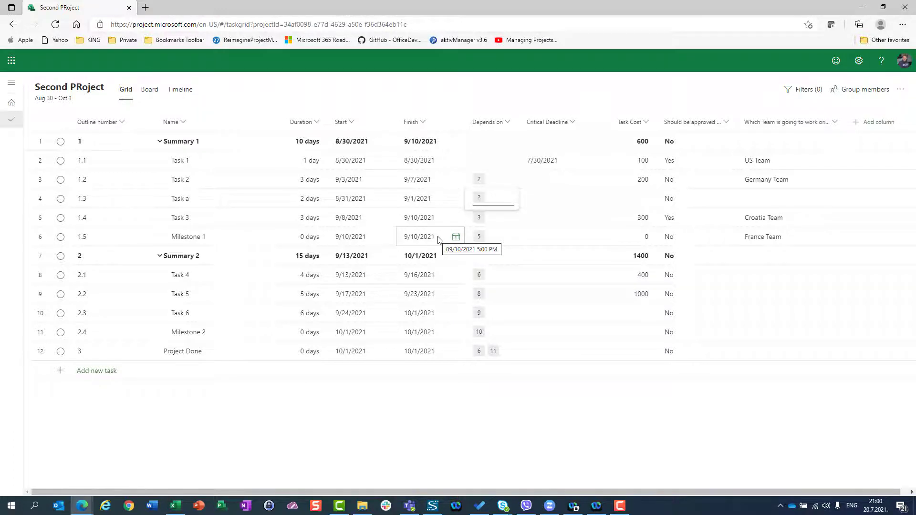
# - Delete the Second PRoject project permanently from its details actions
pyautogui.click(80, 91)
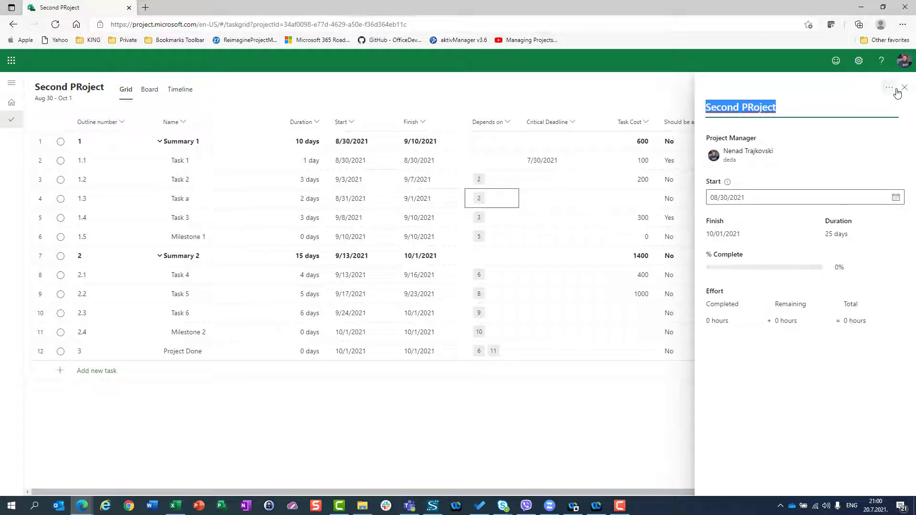
pyautogui.click(889, 88)
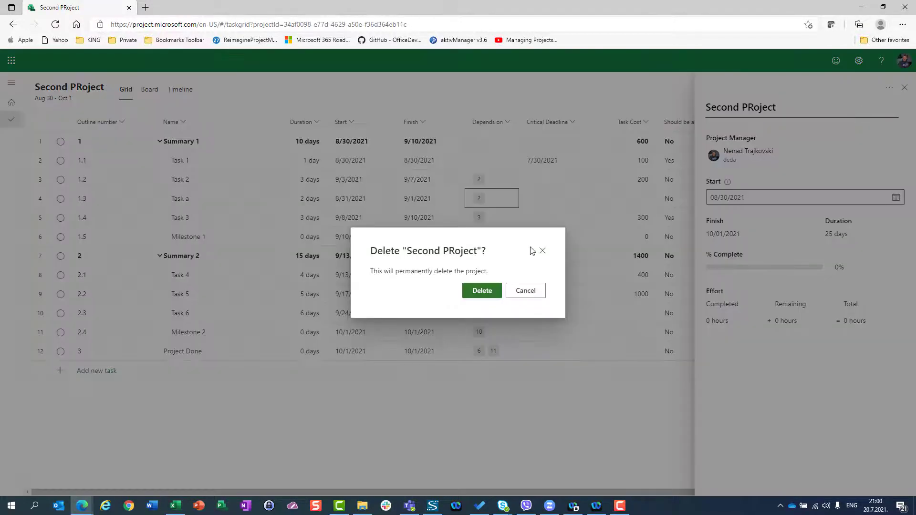
pyautogui.click(482, 290)
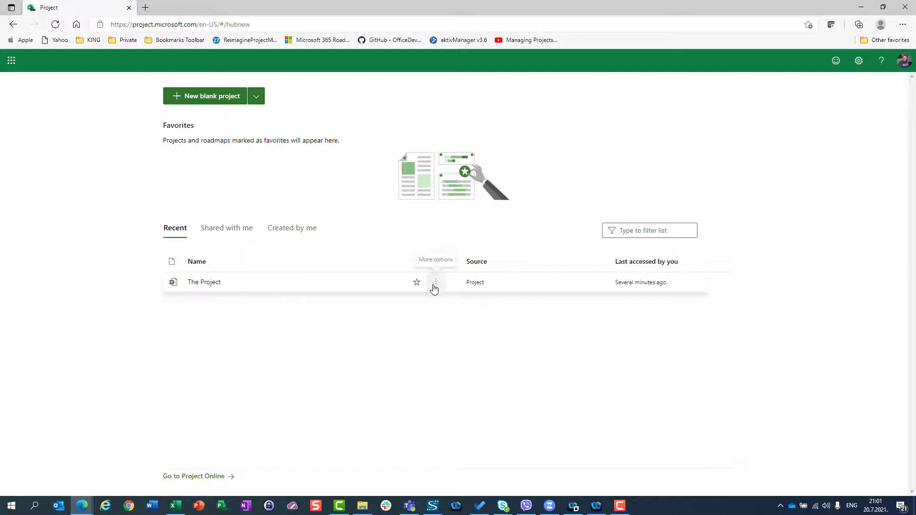
# - Copy The Project as 'My New Project' with its start set to August 30, 2021
pyautogui.click(435, 287)
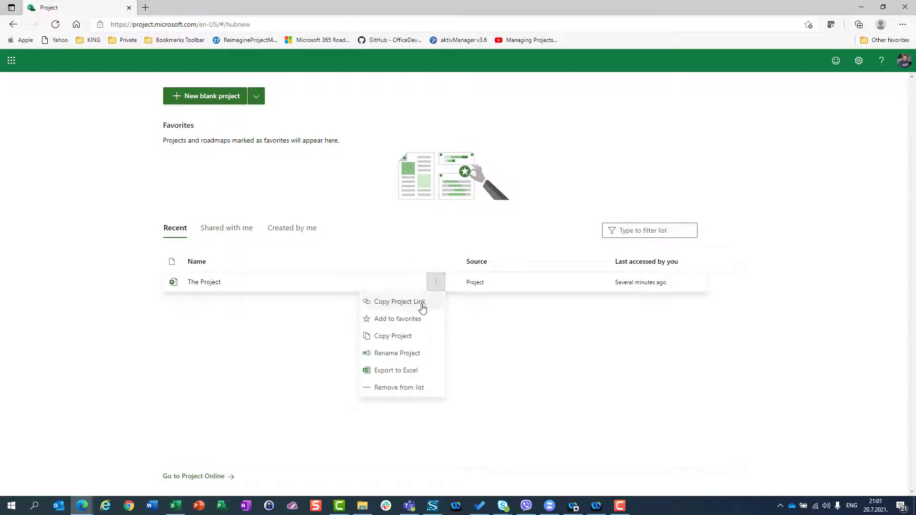
pyautogui.click(401, 337)
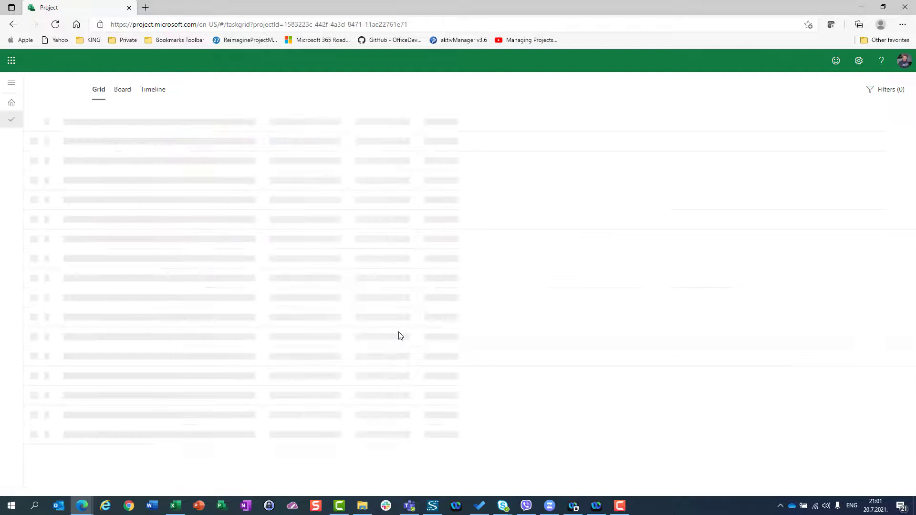
pyautogui.click(71, 89)
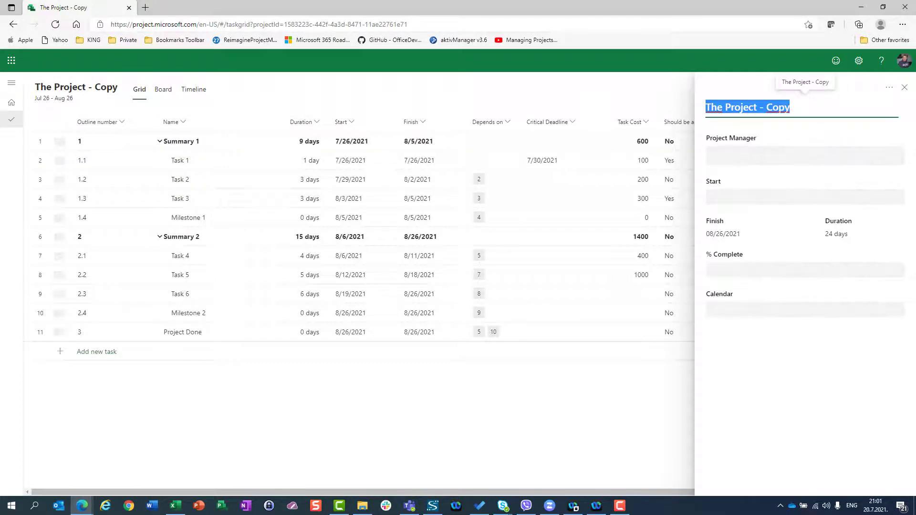
pyautogui.write('My Ne')
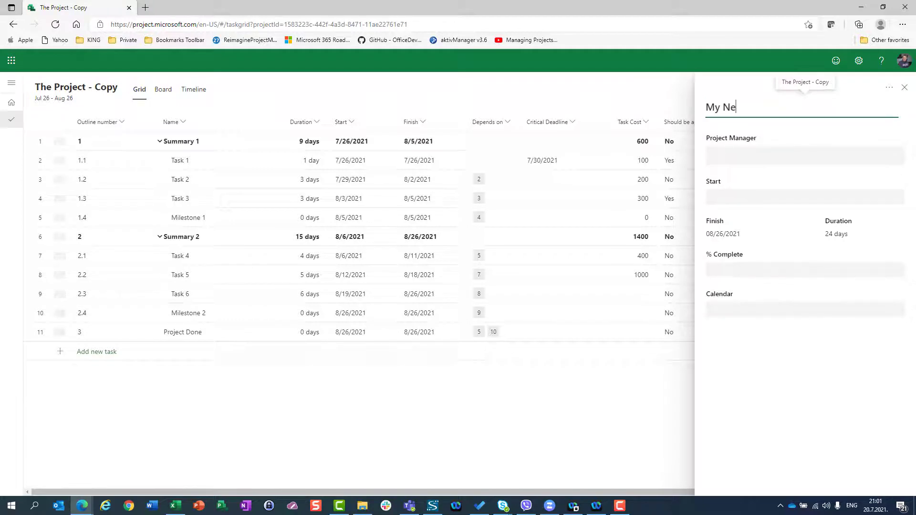
pyautogui.write('w Project')
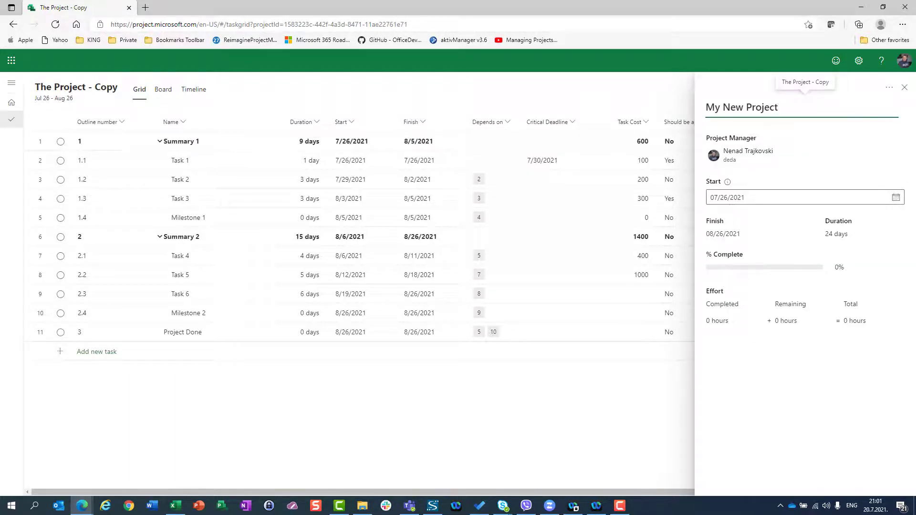
pyautogui.click(897, 199)
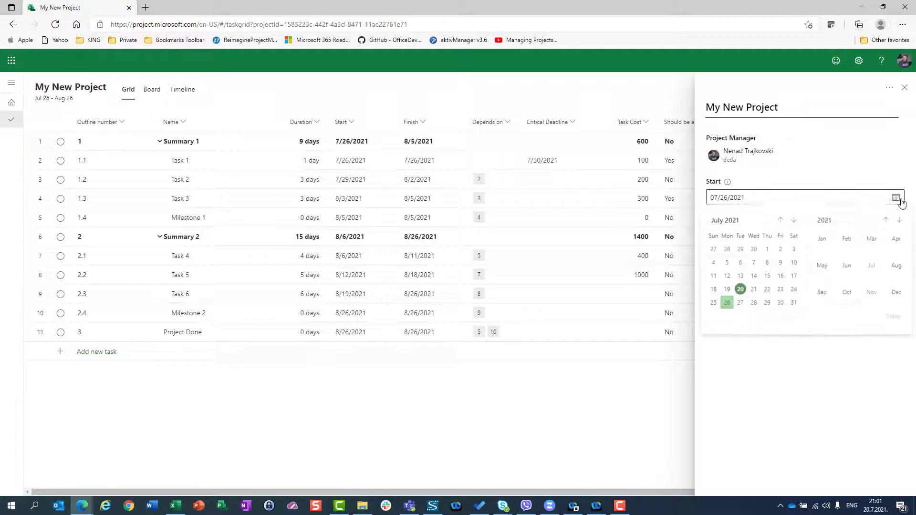
pyautogui.click(793, 222)
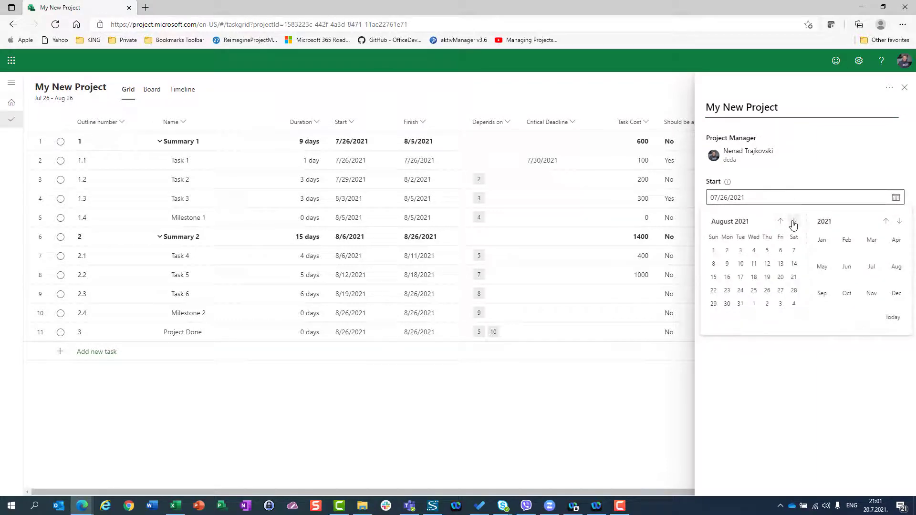
pyautogui.click(726, 303)
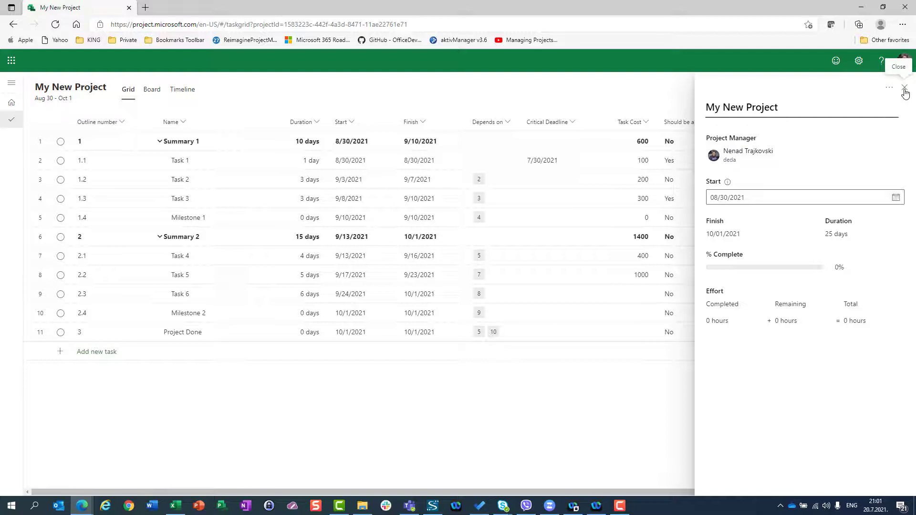
pyautogui.click(905, 90)
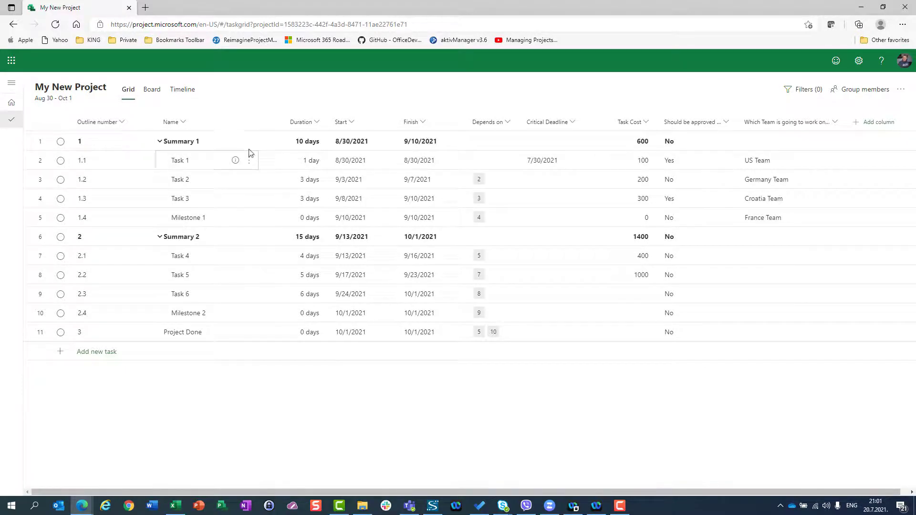
# - Select all tasks from Summary 1 to Project Done and delete them with their subtasks
pyautogui.click(218, 151)
pyautogui.hotkey('shift', 'Down')
pyautogui.hotkey('shift', 'Down')
pyautogui.hotkey('shift', 'Down')
pyautogui.hotkey('shift', 'Down')
pyautogui.hotkey('shift', 'Down')
pyautogui.hotkey('shift', 'Down')
pyautogui.hotkey('shift', 'Down')
pyautogui.hotkey('shift', 'Down')
pyautogui.hotkey('shift', 'Down')
pyautogui.hotkey('shift', 'Down')
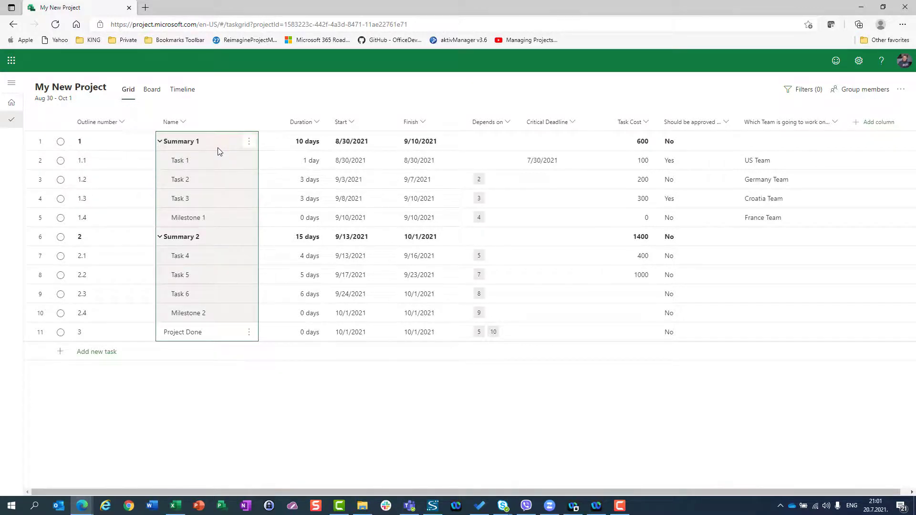
pyautogui.rightClick(218, 151)
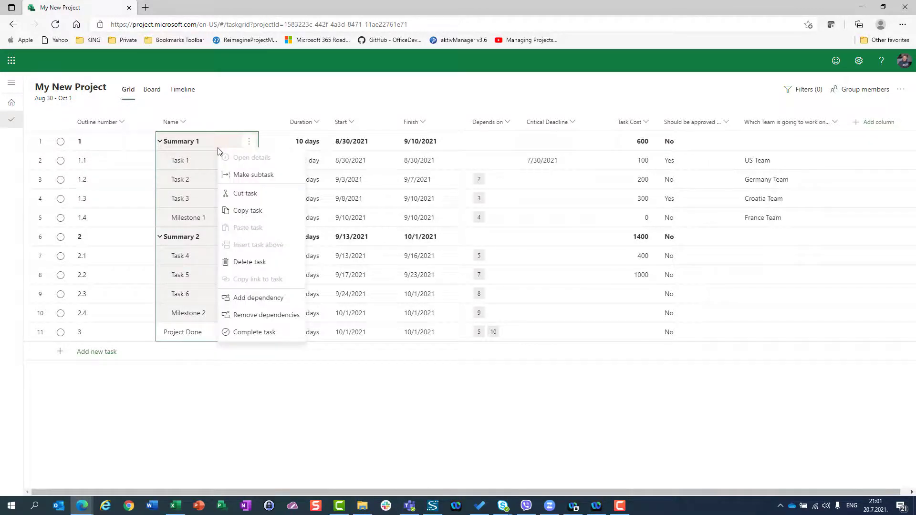
pyautogui.click(257, 269)
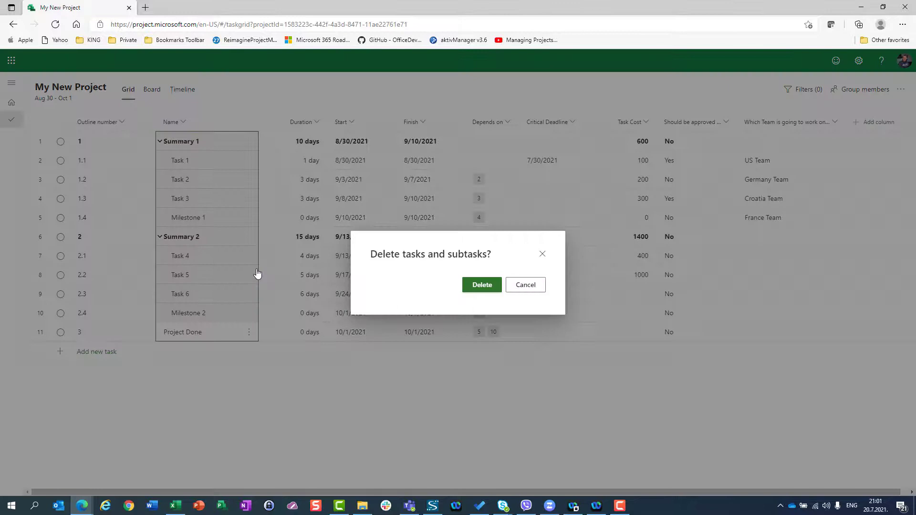
pyautogui.click(479, 286)
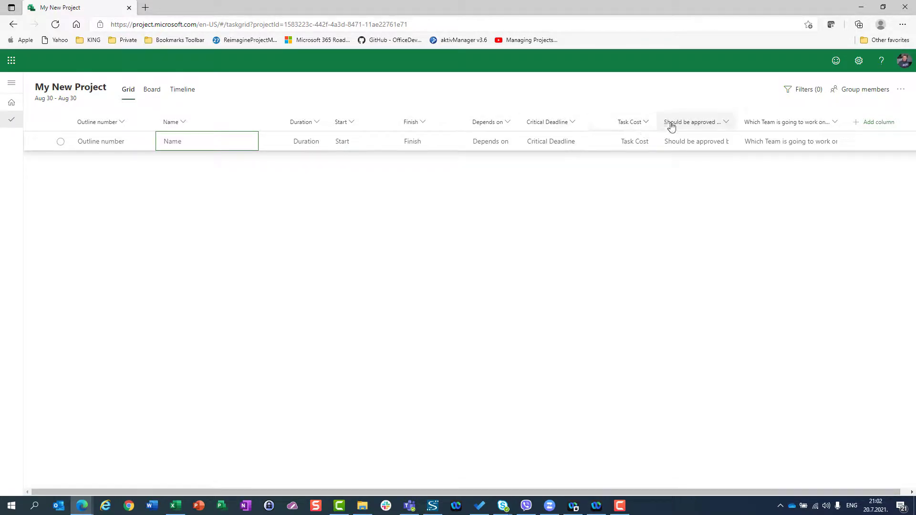
# - Add the first task 'Task A' with a 3-day duration
pyautogui.click(193, 144)
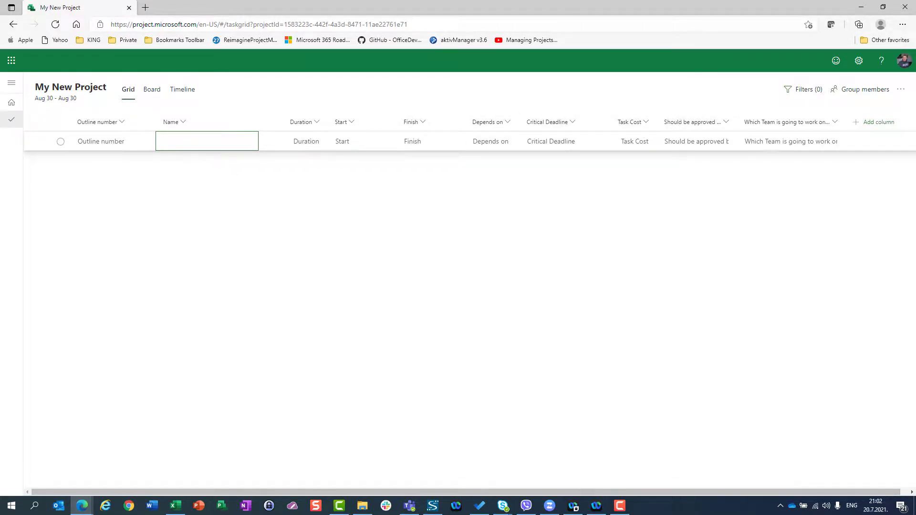
pyautogui.write('Task A')
pyautogui.press('Return')
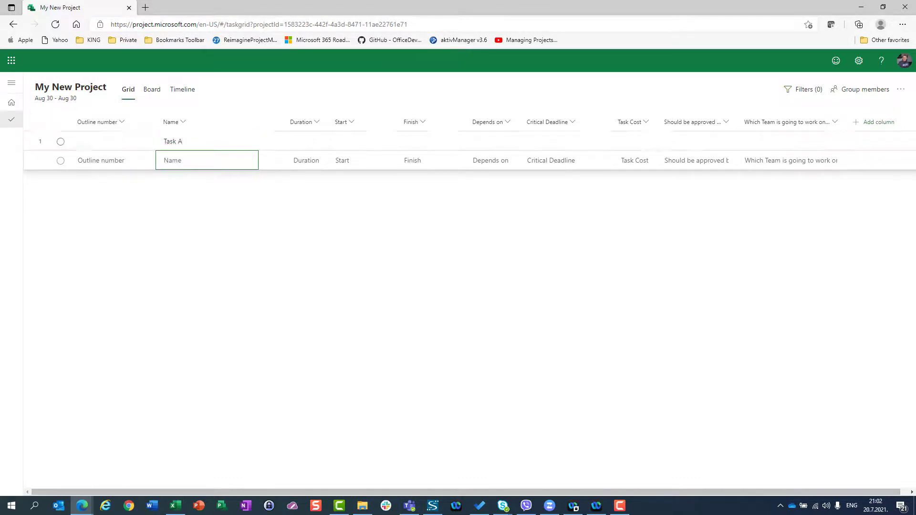
pyautogui.press('Tab')
pyautogui.write('3')
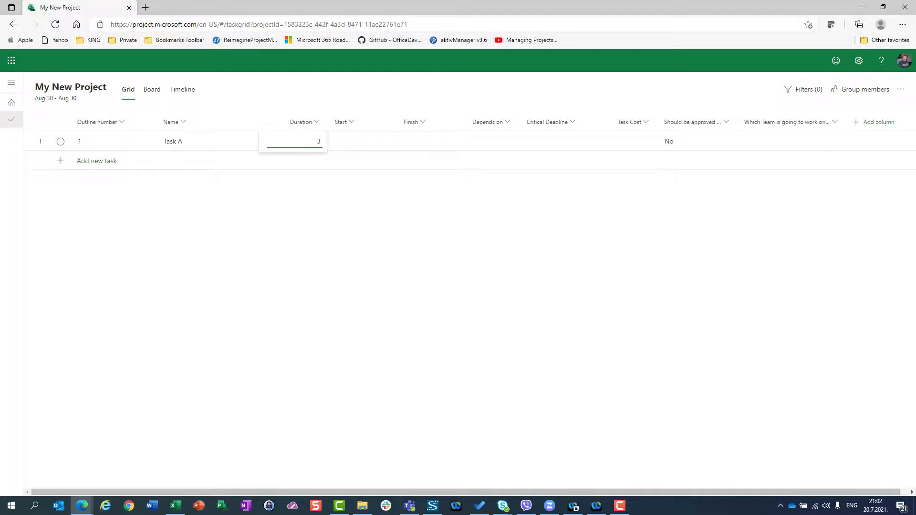
pyautogui.press('Return')
pyautogui.press('Tab')
pyautogui.press('Tab')
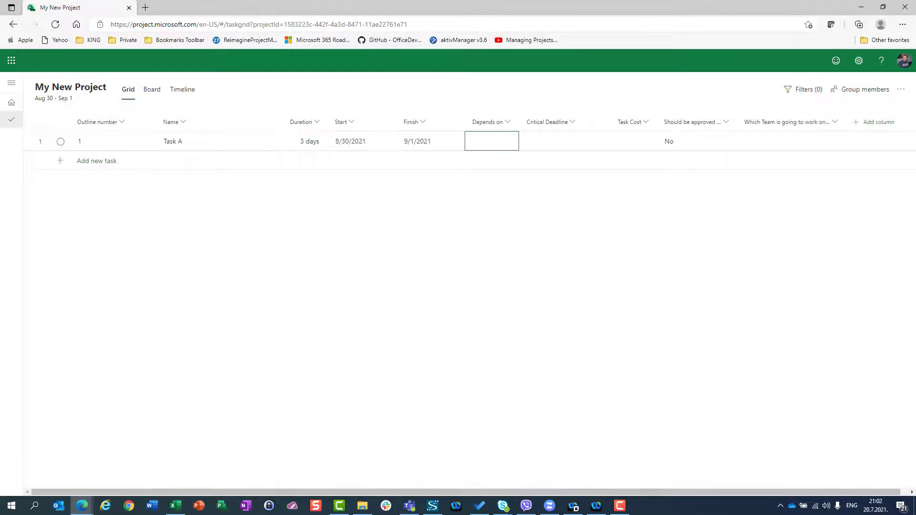
pyautogui.press('Tab')
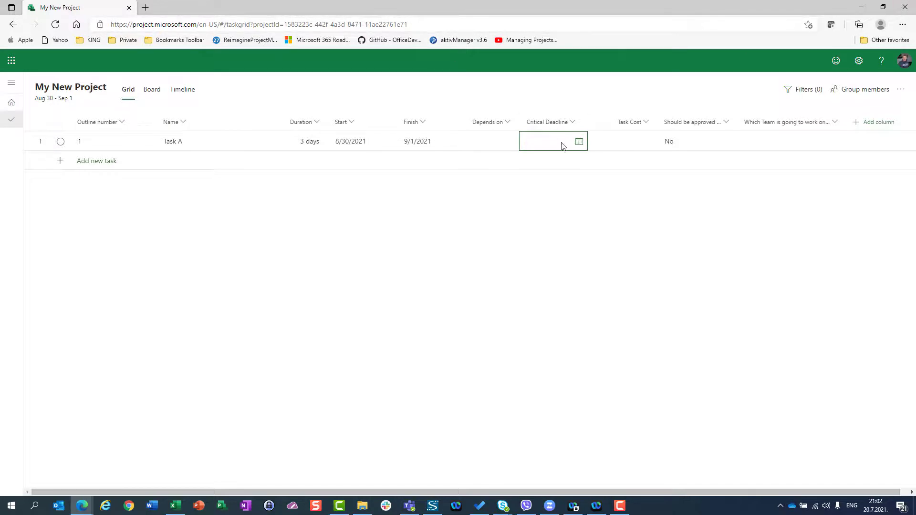
# - Set Task A's Critical Deadline to September 6, 2021
pyautogui.click(578, 144)
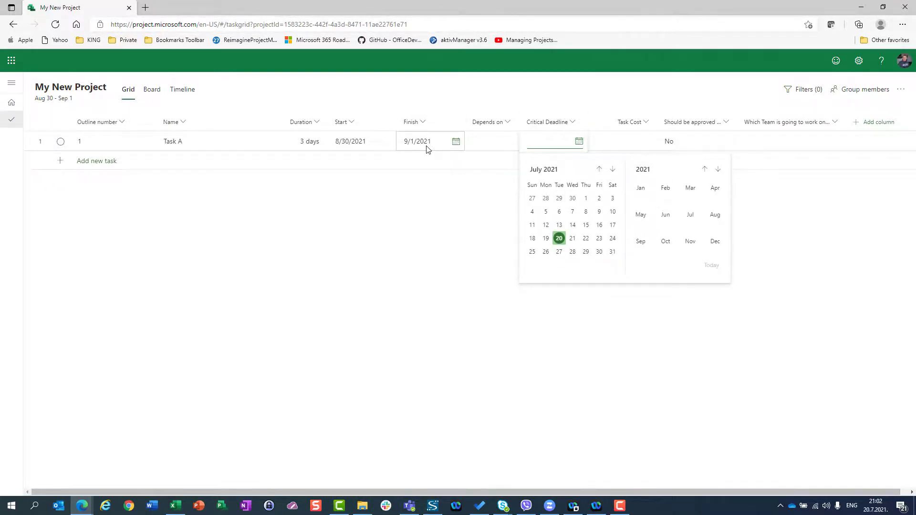
pyautogui.click(613, 169)
pyautogui.click(612, 170)
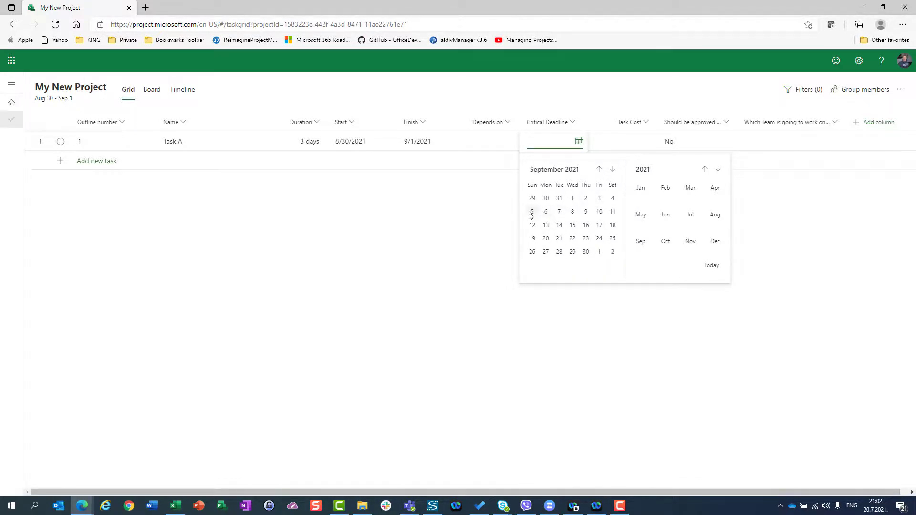
pyautogui.click(544, 215)
# - Give Task A a Task Cost of 500, Should be approved Yes, and Croatia Team
pyautogui.click(636, 147)
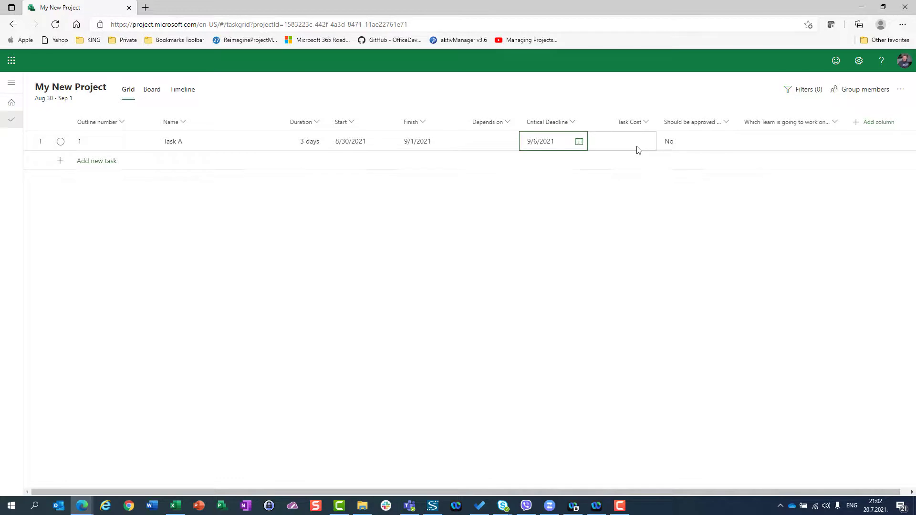
pyautogui.write('500')
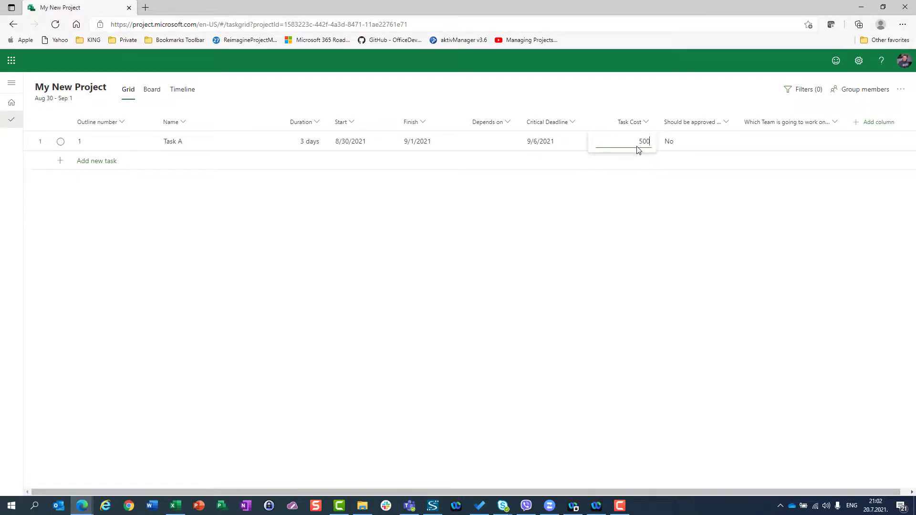
pyautogui.press('Return')
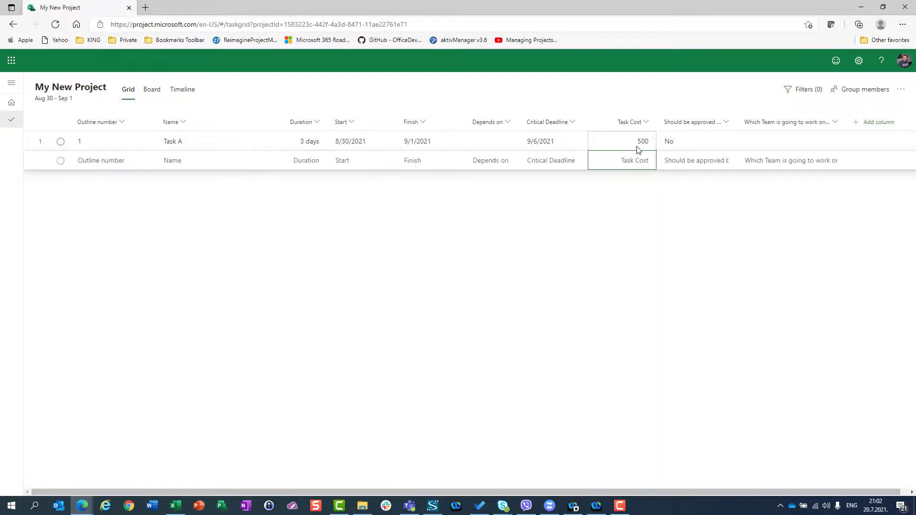
pyautogui.click(688, 143)
pyautogui.click(724, 145)
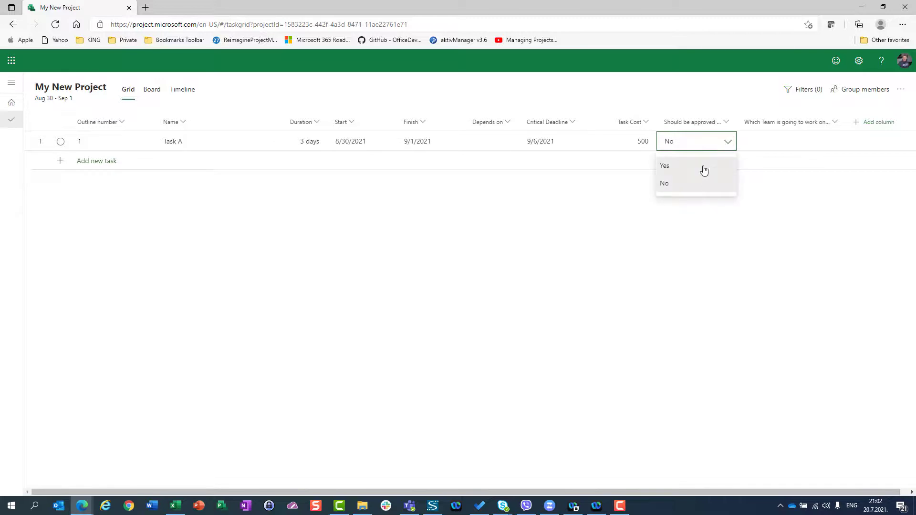
pyautogui.click(703, 168)
pyautogui.click(790, 143)
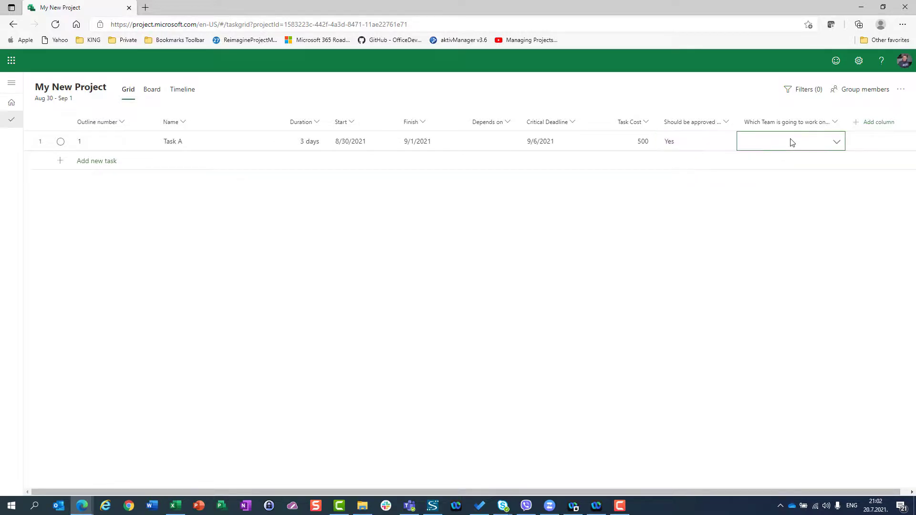
pyautogui.click(836, 144)
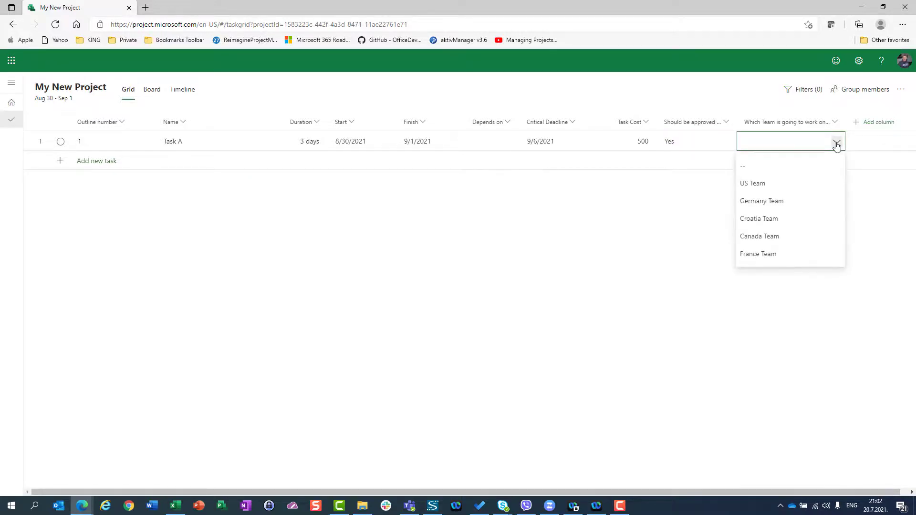
pyautogui.click(794, 222)
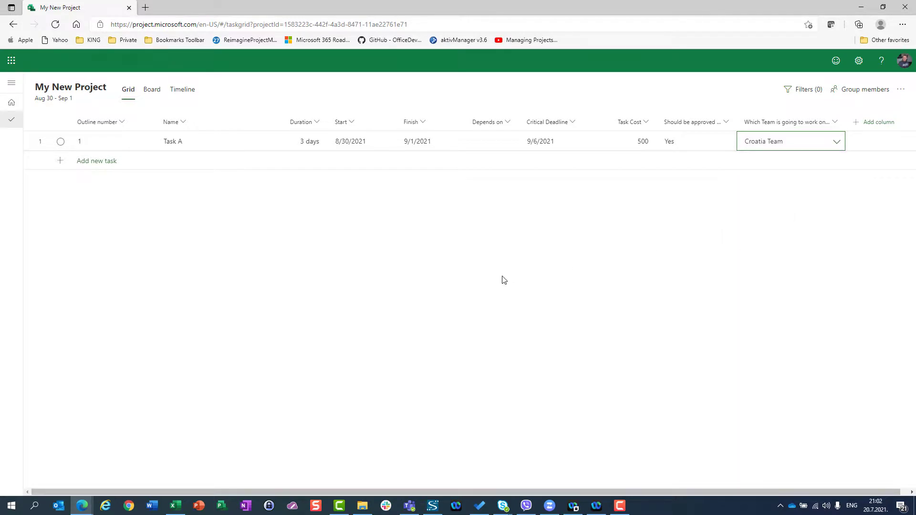